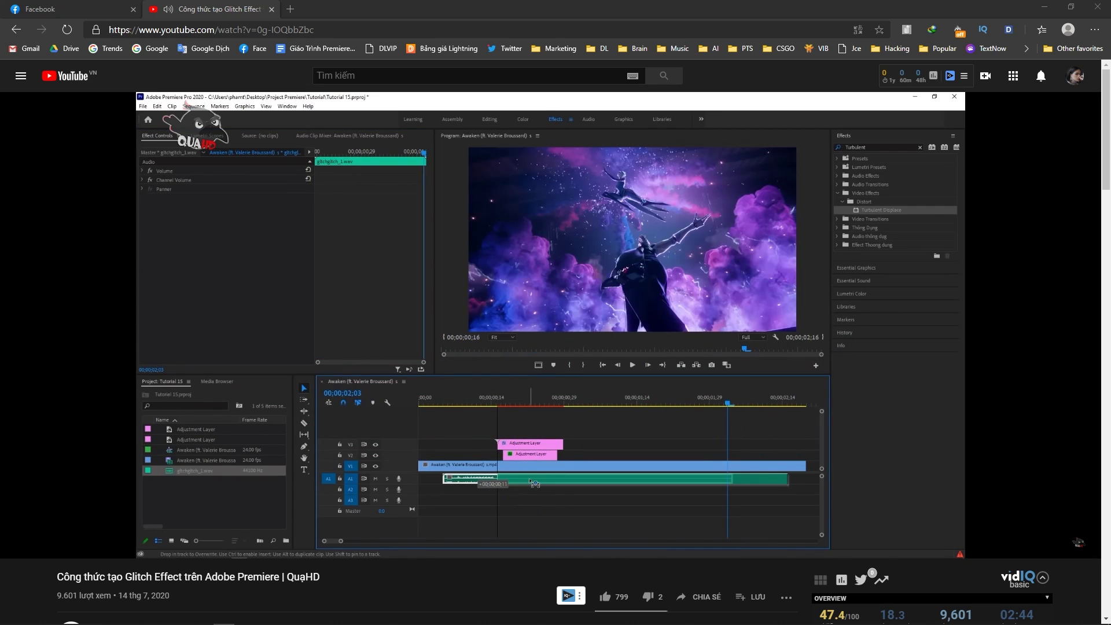
Switch the YouTube Premiere glitch-effect tutorial to full-screen playback.
{"action": "key", "text": "f"}
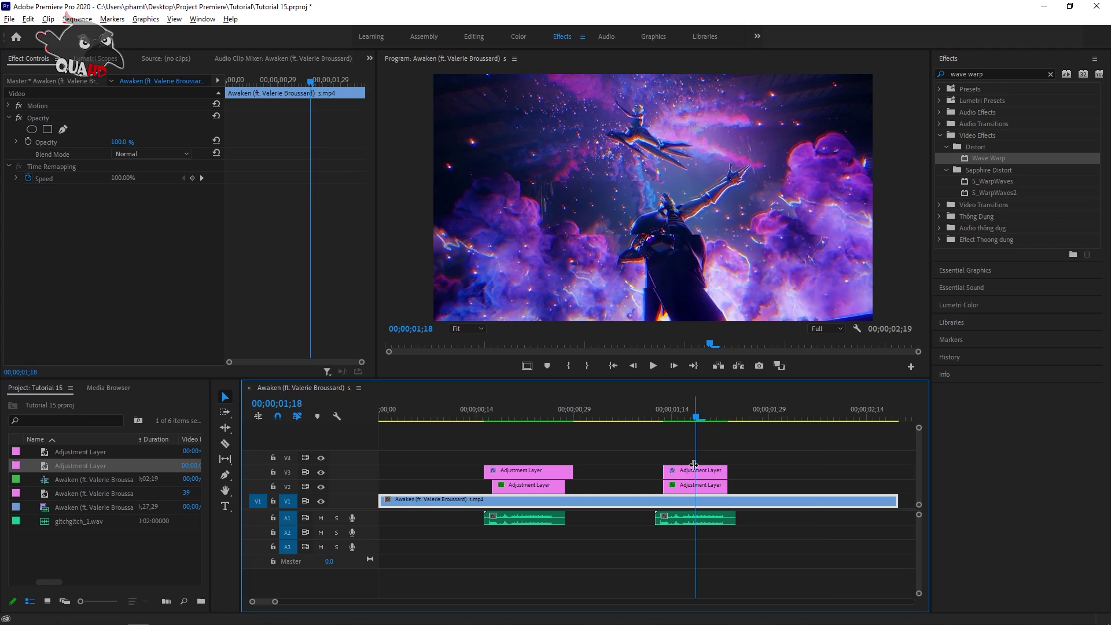
Delete the V3 adjustment layer at 01;14 and set the V2 layer's Emboss Relief to 14.6.
{"action": "key", "text": "Delete"}
{"action": "left_click", "coordinate": [693, 489]}
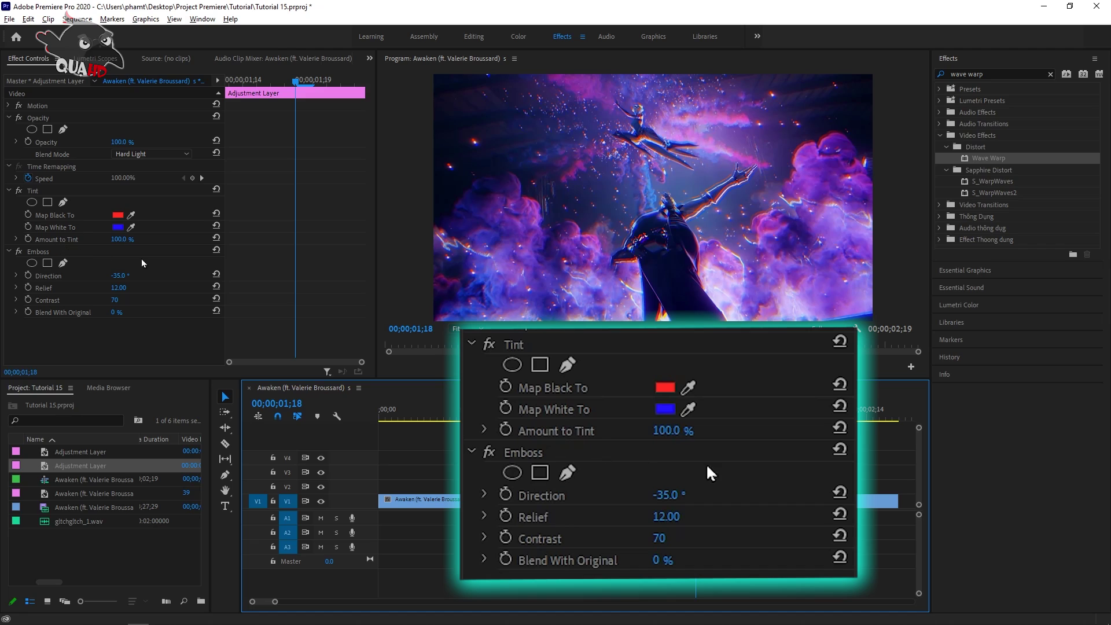
{"action": "left_click", "coordinate": [122, 288]}
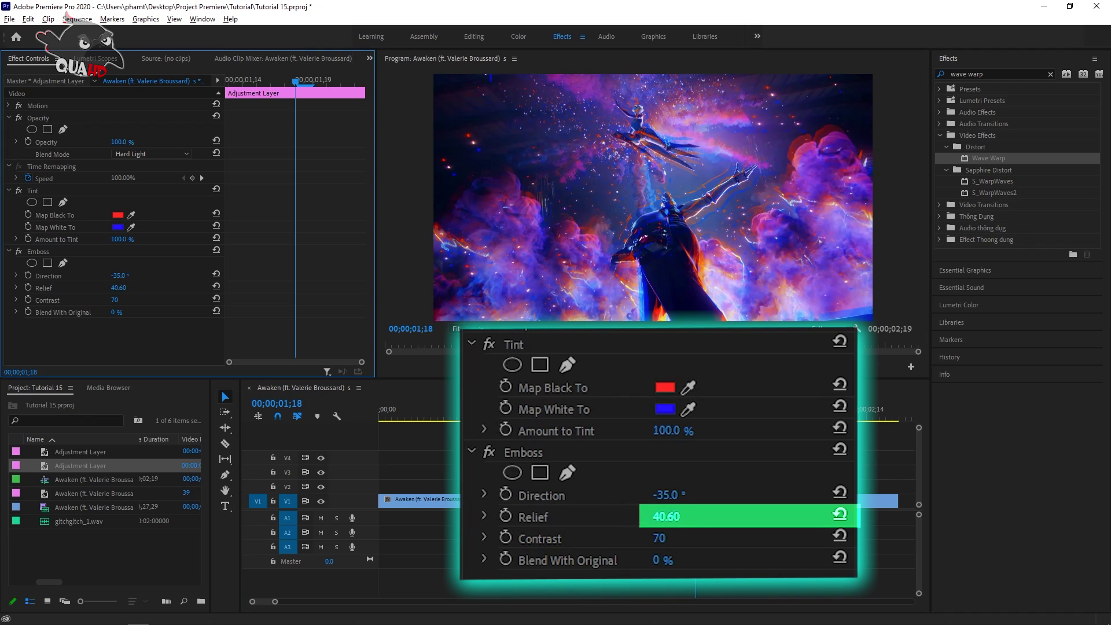
{"action": "type", "text": "14.6"}
{"action": "key", "text": "Return"}
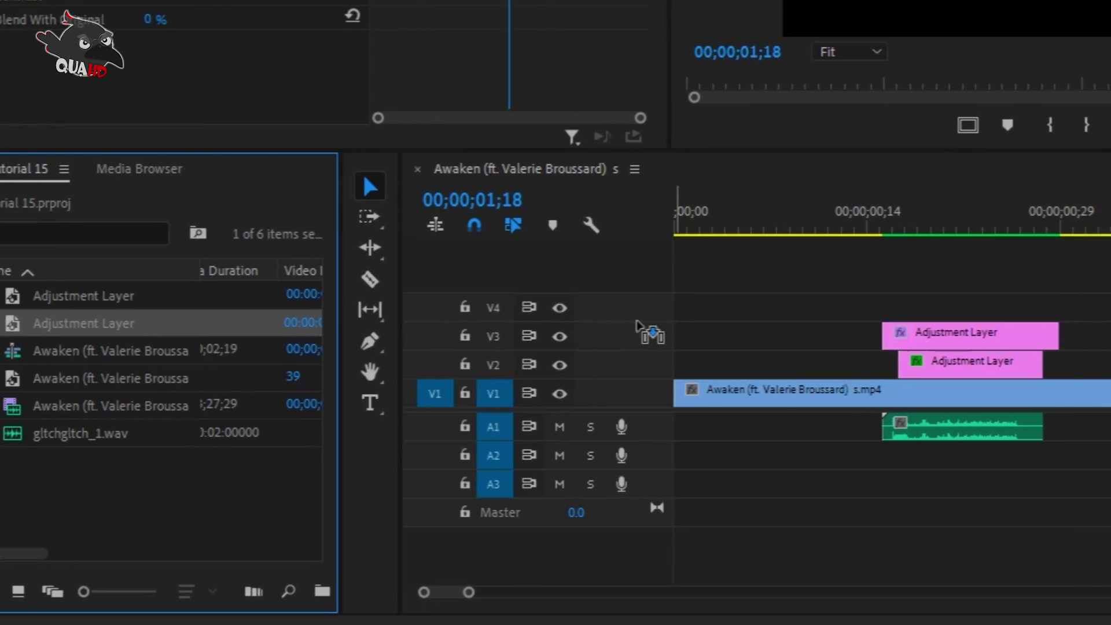
Add a V3 adjustment layer at 01;14 with Wave Warp applied, then preview the ripple.
{"action": "left_click_drag", "start_coordinate": [82, 321], "coordinate": [818, 342]}
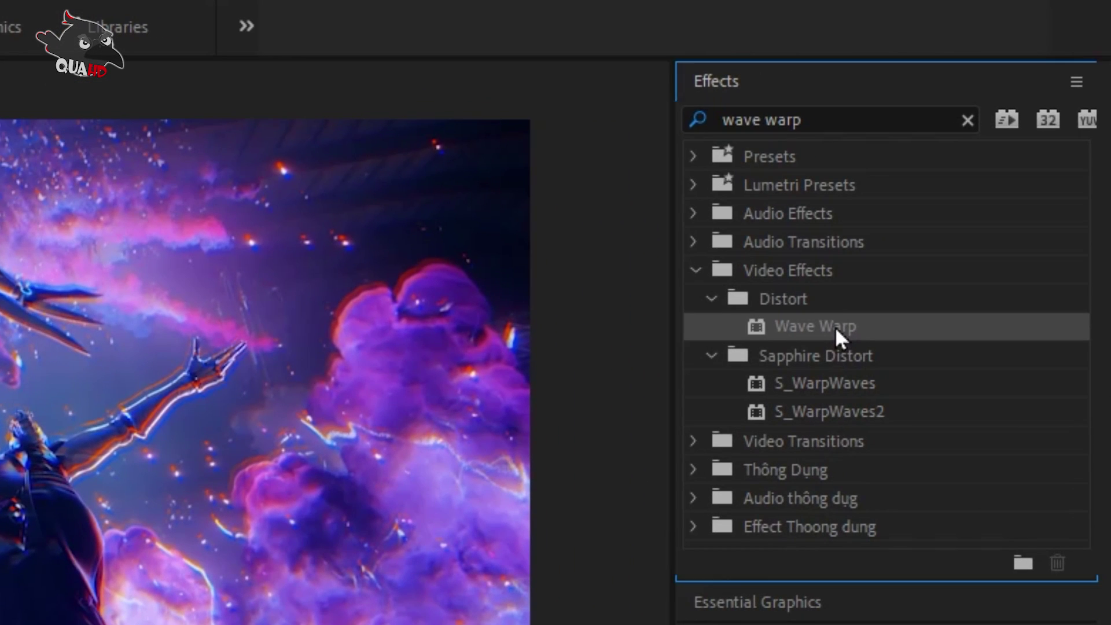
{"action": "left_click", "coordinate": [997, 163]}
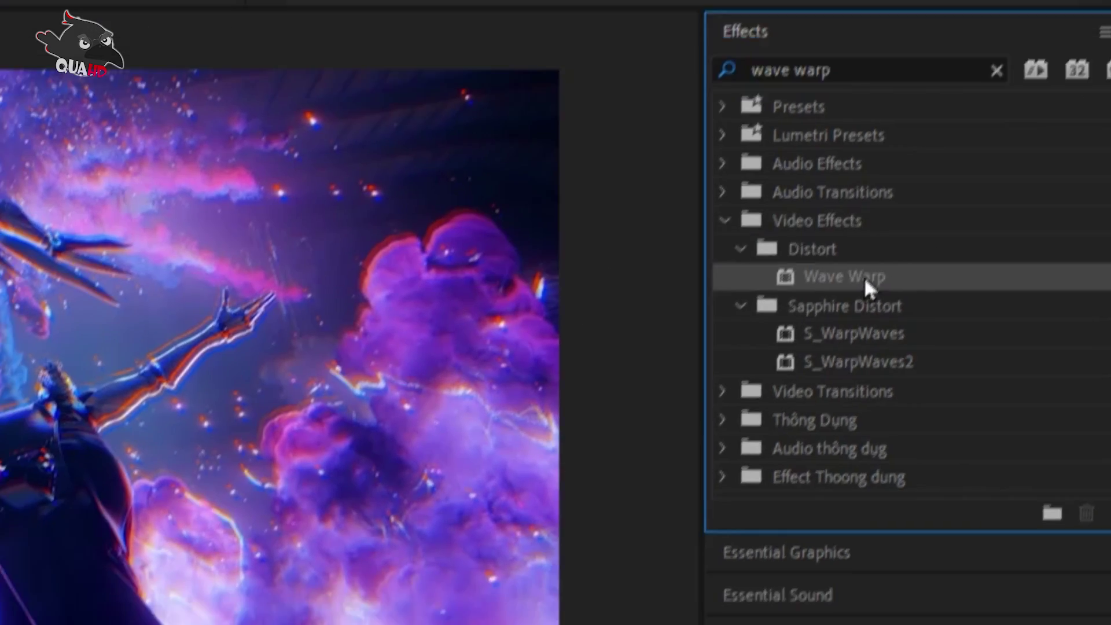
{"action": "mouse_move", "coordinate": [835, 326]}
{"action": "left_mouse_down"}
{"action": "mouse_move", "coordinate": [648, 263]}
{"action": "mouse_move", "coordinate": [595, 300]}
{"action": "left_mouse_up"}
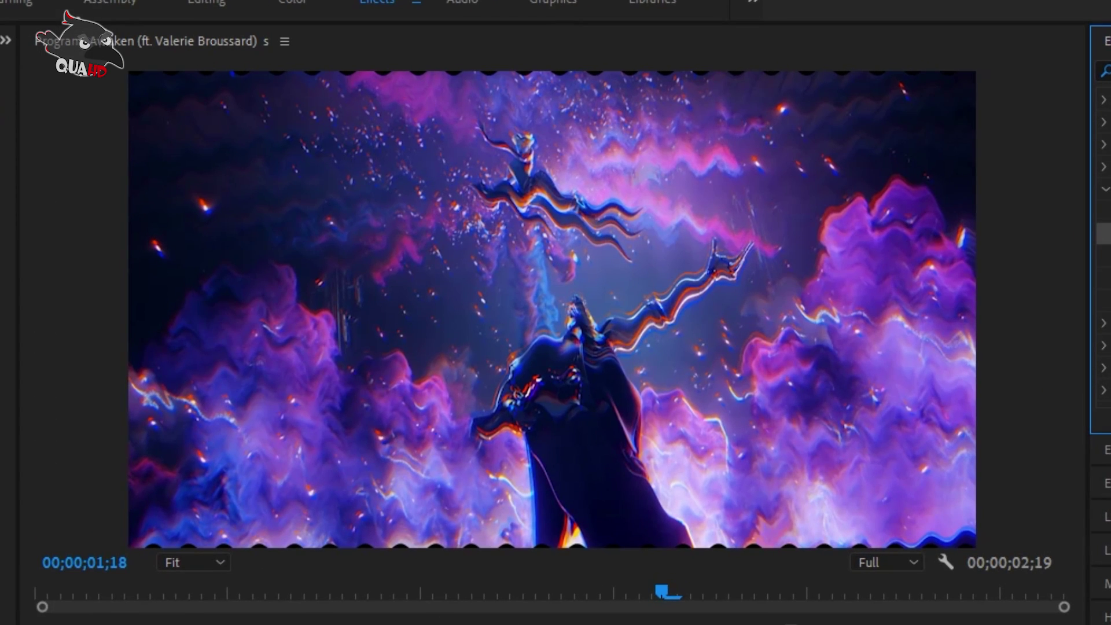
{"action": "key", "text": "space"}
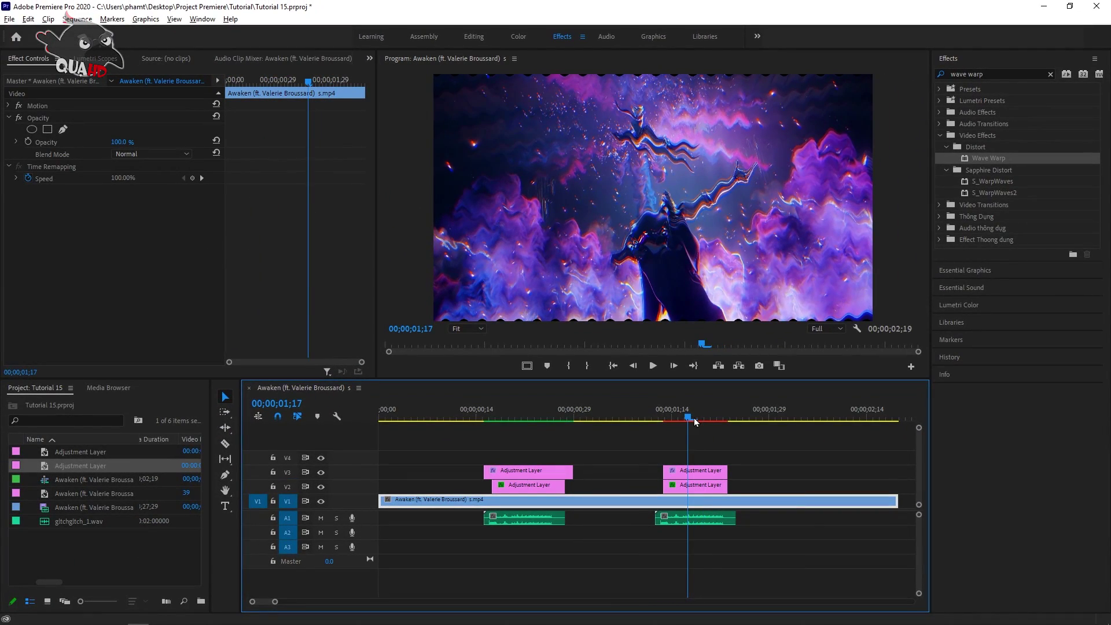
{"action": "left_click", "coordinate": [694, 418]}
Switch the V3 layer's Wave Warp to Noise and set Wave Height to 50.
{"action": "left_click", "coordinate": [695, 476]}
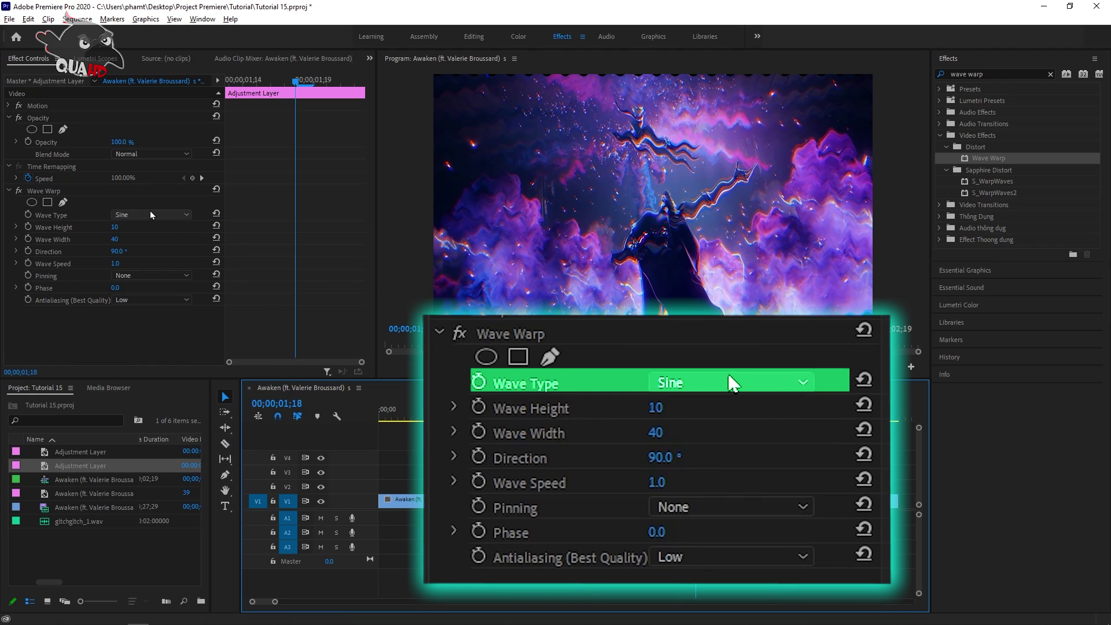
{"action": "left_click", "coordinate": [151, 212]}
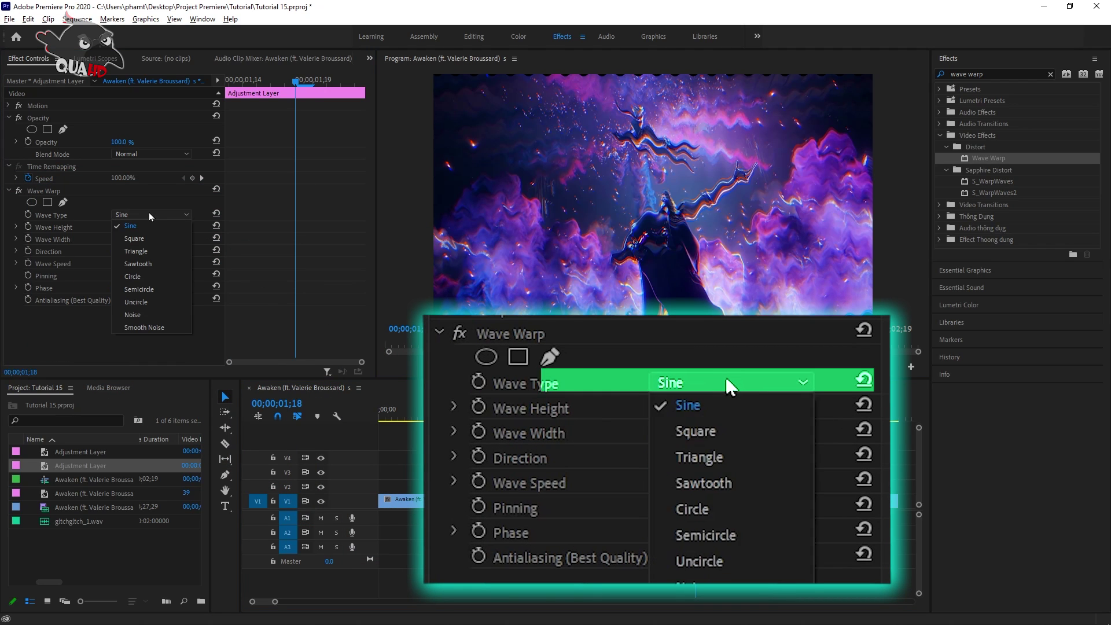
{"action": "left_click", "coordinate": [133, 313]}
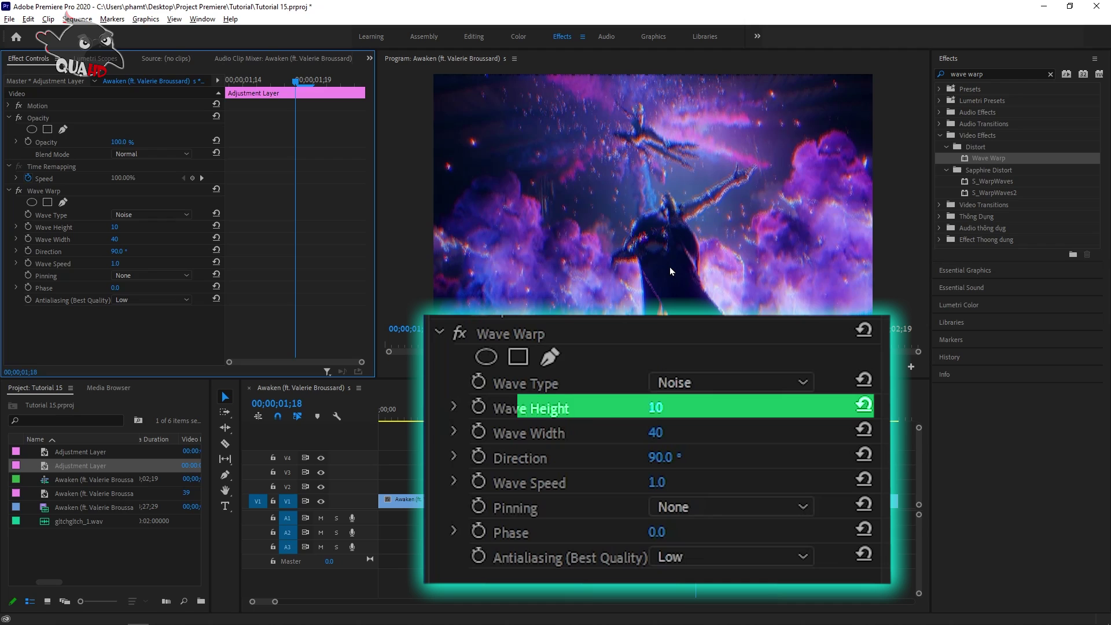
{"action": "left_click", "coordinate": [115, 229]}
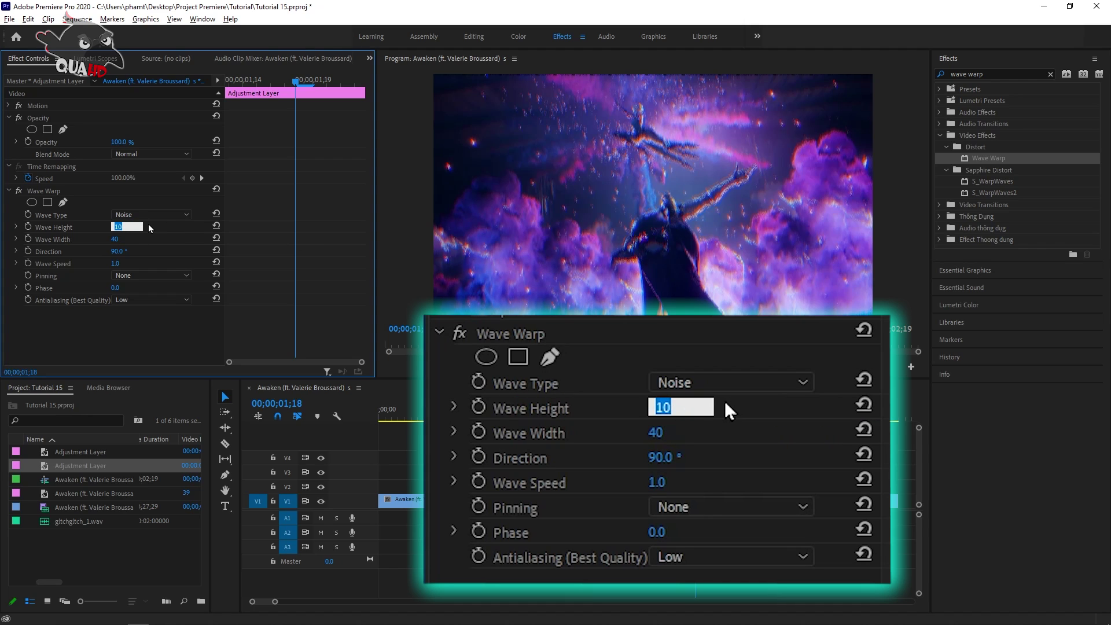
{"action": "type", "text": "30"}
{"action": "key", "text": "Return"}
{"action": "left_click", "coordinate": [127, 225]}
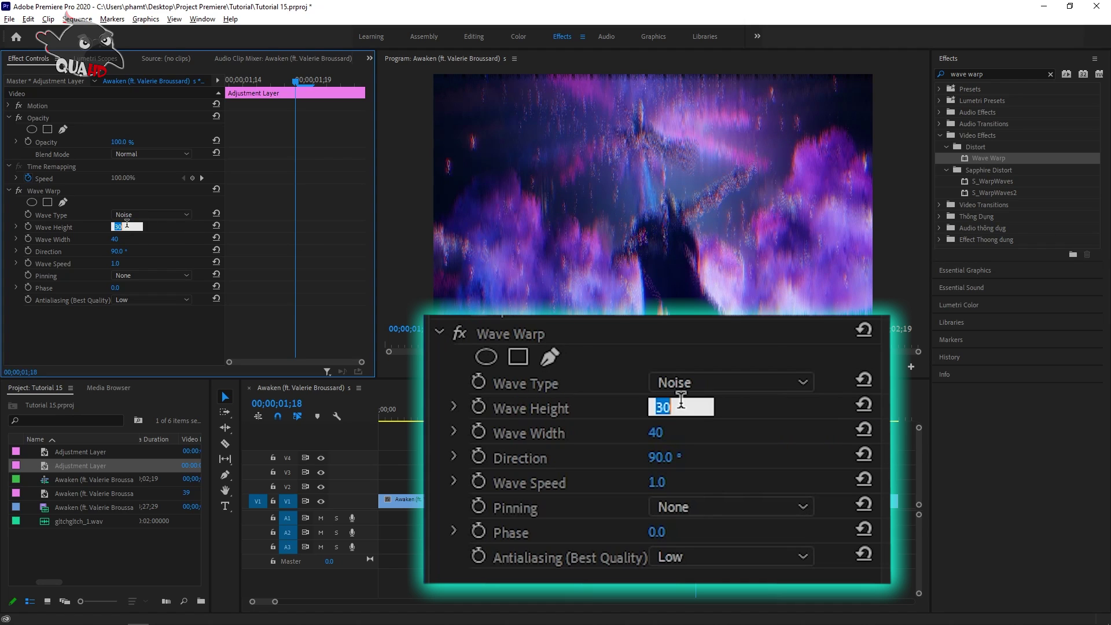
{"action": "key", "text": "Return"}
{"action": "left_click", "coordinate": [119, 227]}
{"action": "type", "text": "50"}
{"action": "key", "text": "Return"}
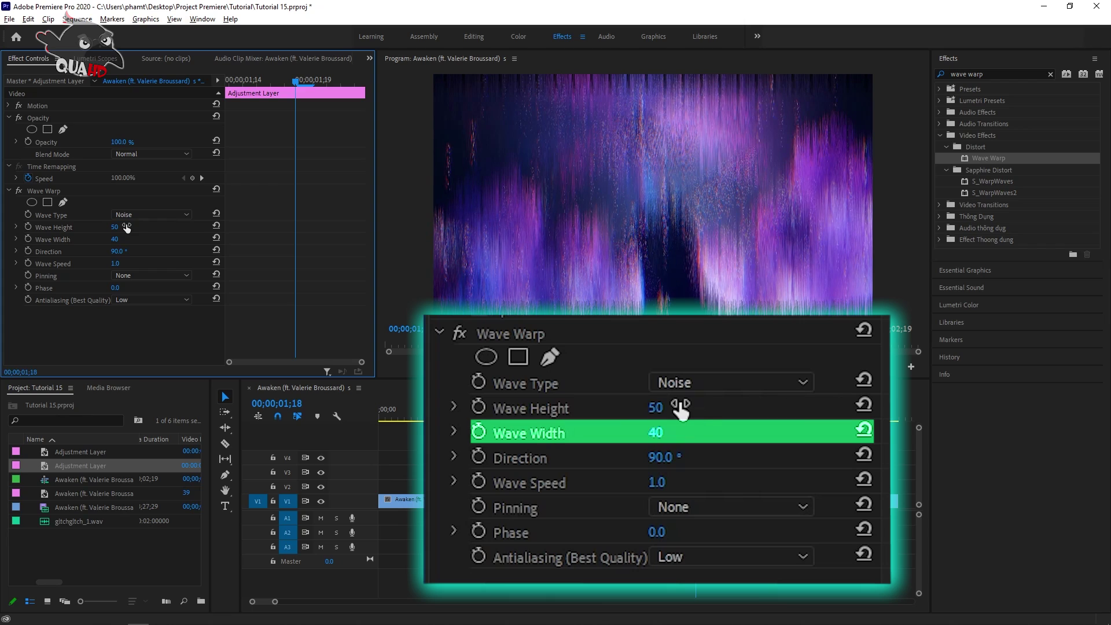
Raise Wave Width through 1000 and 5000 to a final 30000.
{"action": "left_click", "coordinate": [115, 240]}
{"action": "type", "text": "1"}
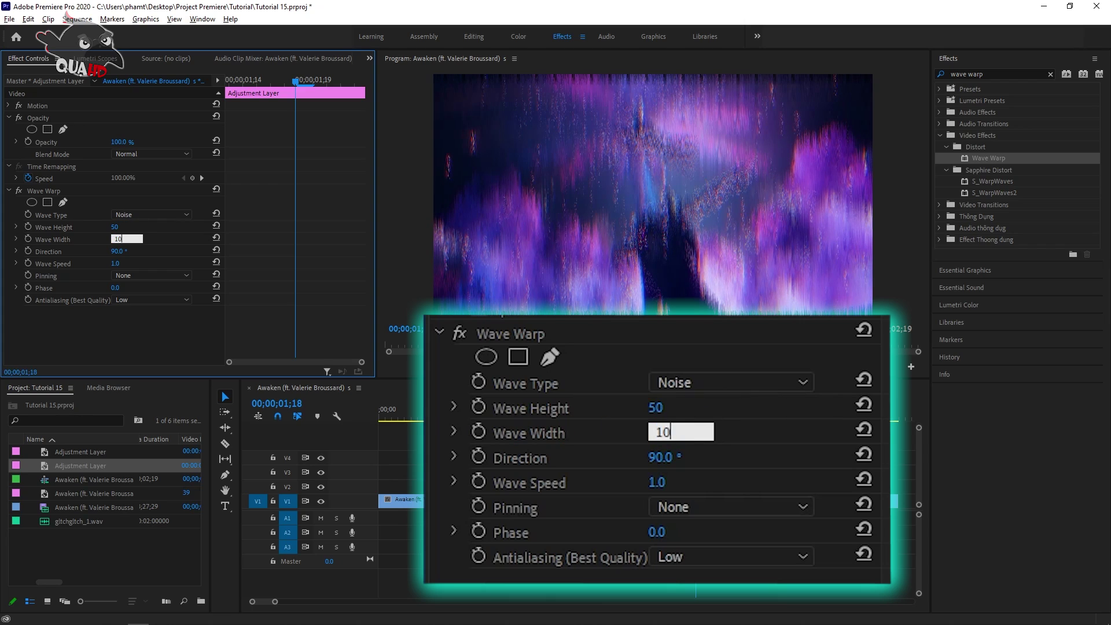
{"action": "type", "text": "00"}
{"action": "key", "text": "Return"}
{"action": "left_click", "coordinate": [126, 238]}
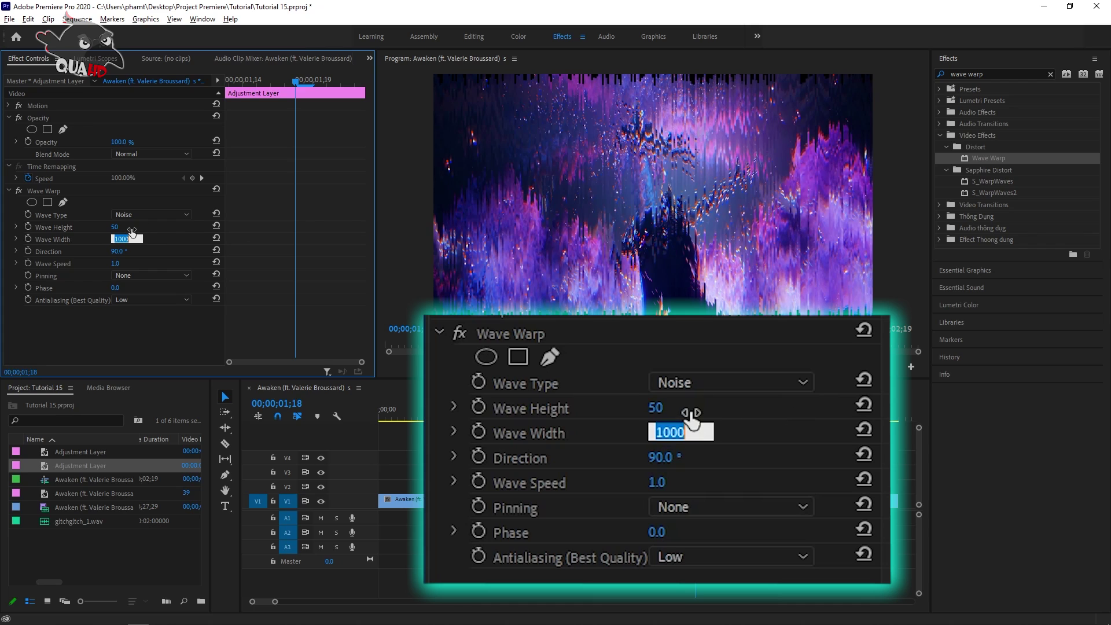
{"action": "type", "text": "5"}
{"action": "key", "text": "Return"}
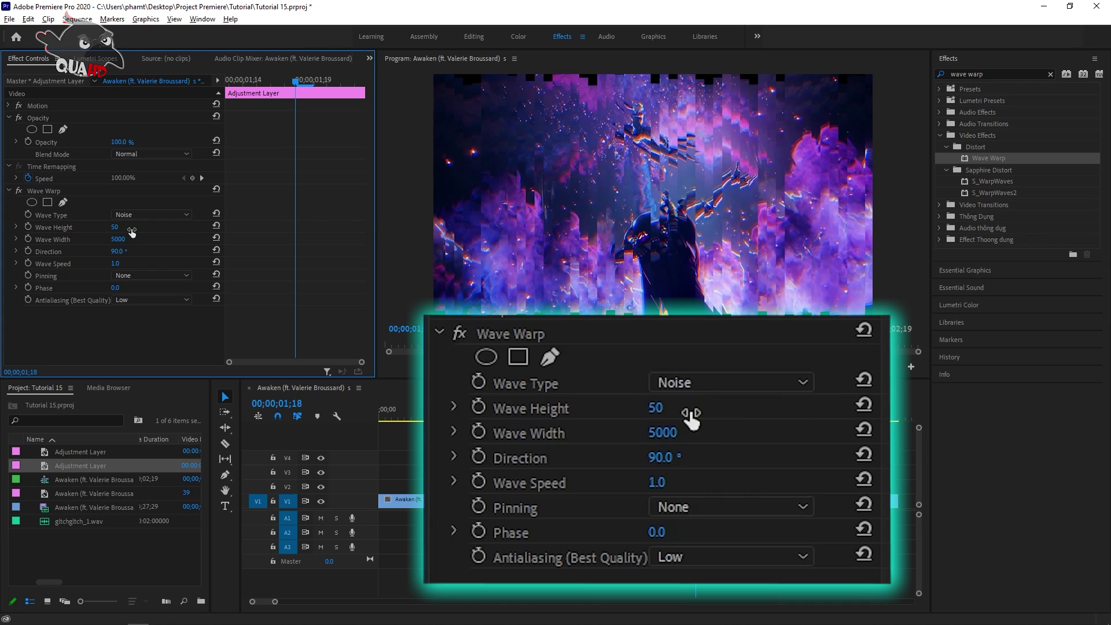
{"action": "left_click", "coordinate": [120, 239]}
{"action": "type", "text": "30000"}
{"action": "key", "text": "Return"}
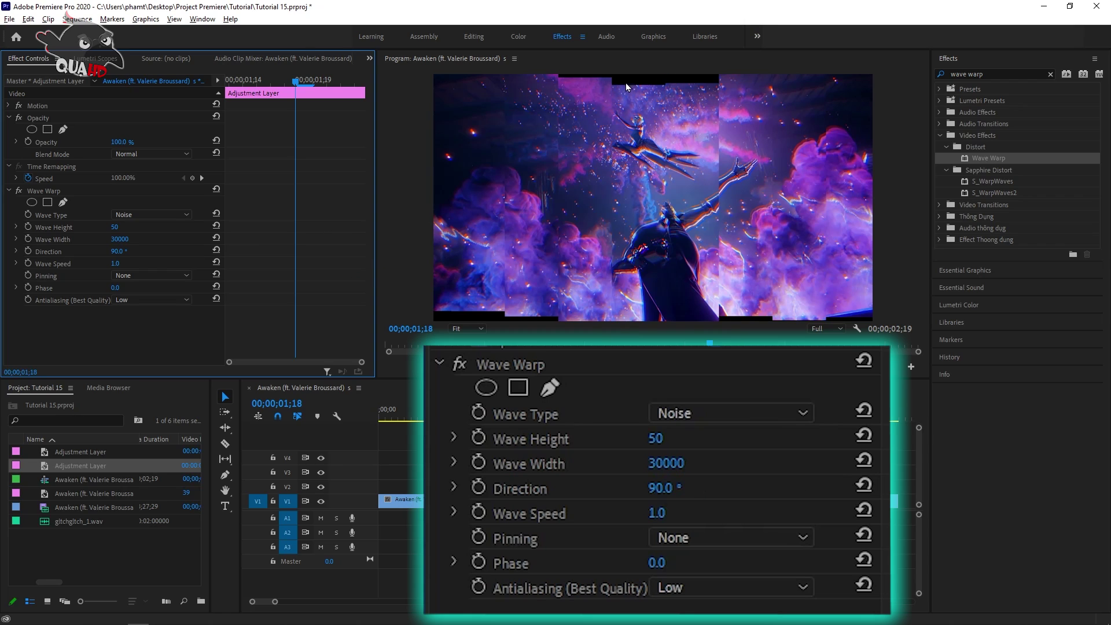
Pin Wave Warp at all edges, set its direction to 0°, and play from about 01;01.
{"action": "left_click", "coordinate": [143, 275]}
{"action": "left_click", "coordinate": [136, 300]}
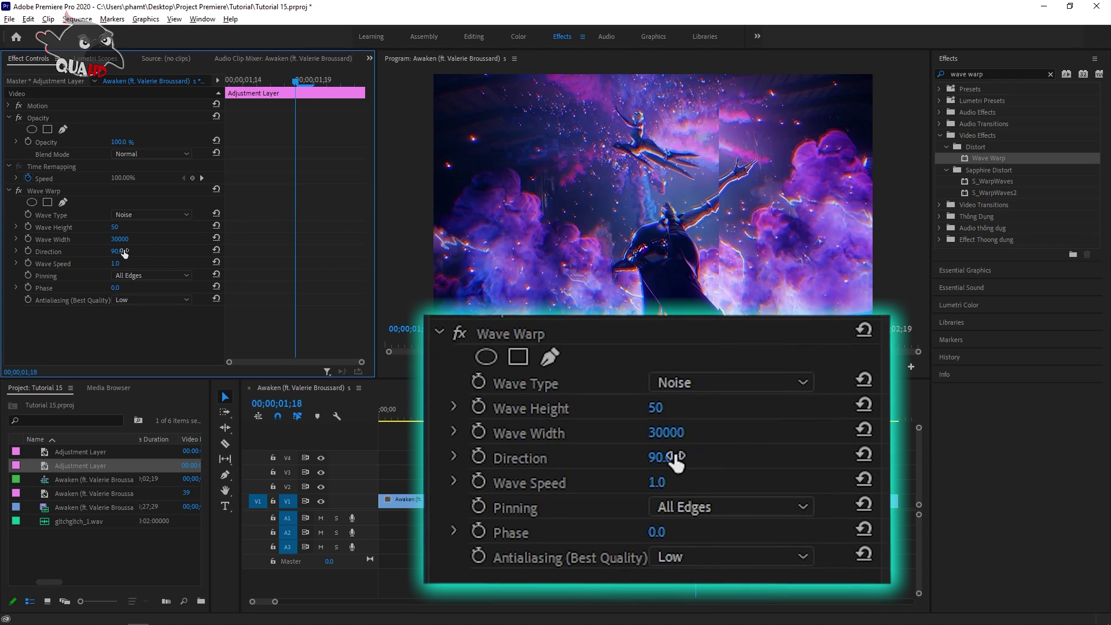
{"action": "left_click", "coordinate": [121, 251]}
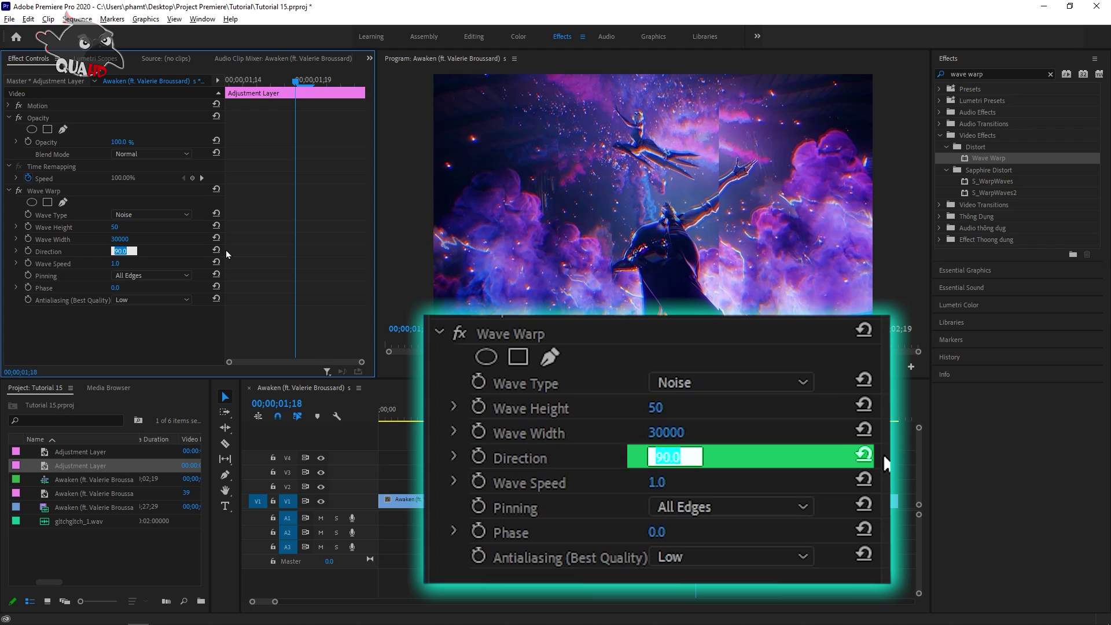
{"action": "type", "text": "0"}
{"action": "key", "text": "Return"}
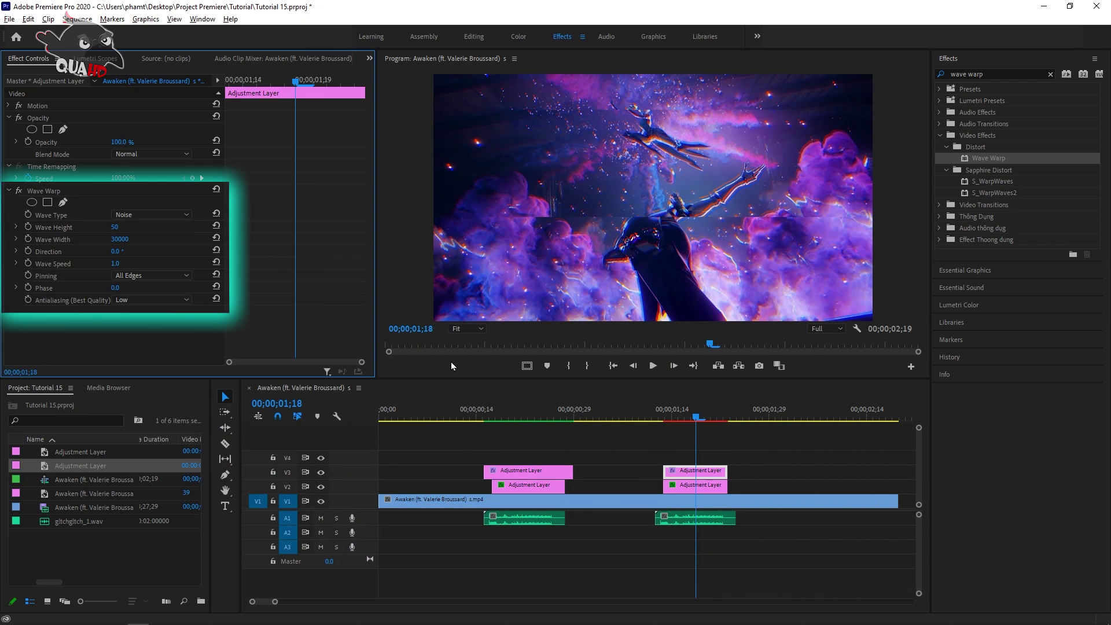
{"action": "left_click", "coordinate": [588, 418]}
{"action": "key", "text": "space"}
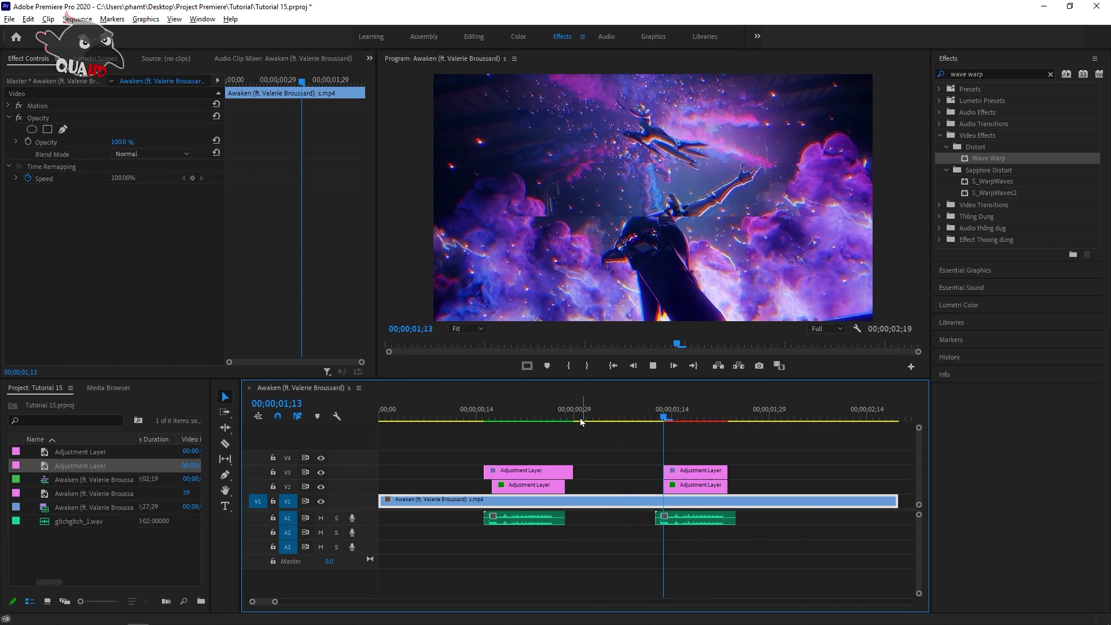
Replay the glitch from about 00;29, then park at 01;18 and select the V3 adjustment layer.
{"action": "left_click", "coordinate": [582, 419]}
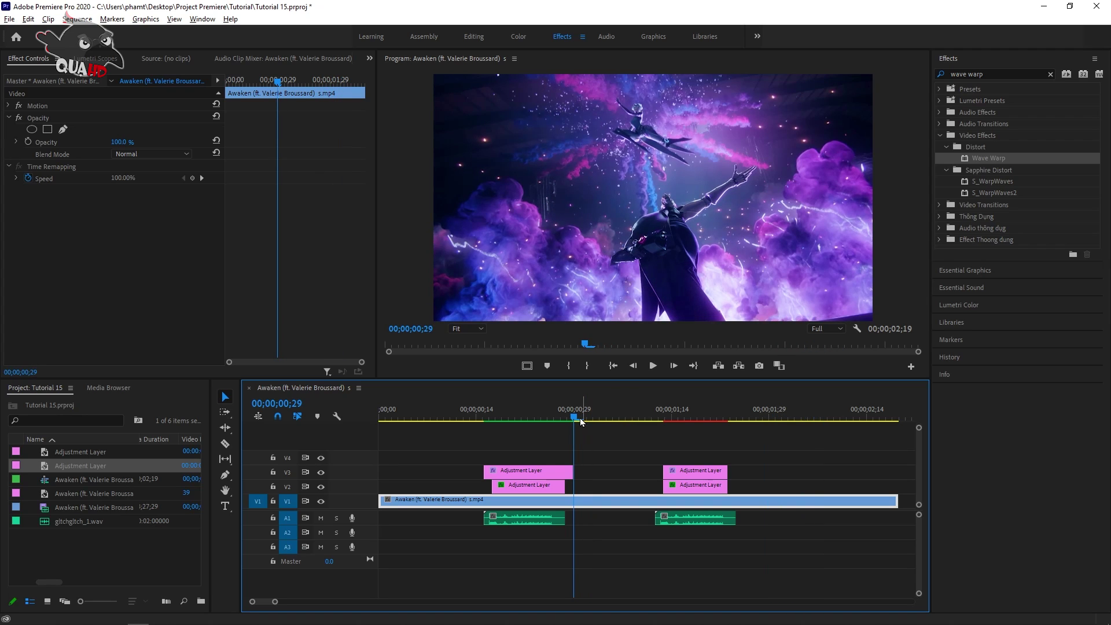
{"action": "key", "text": "space"}
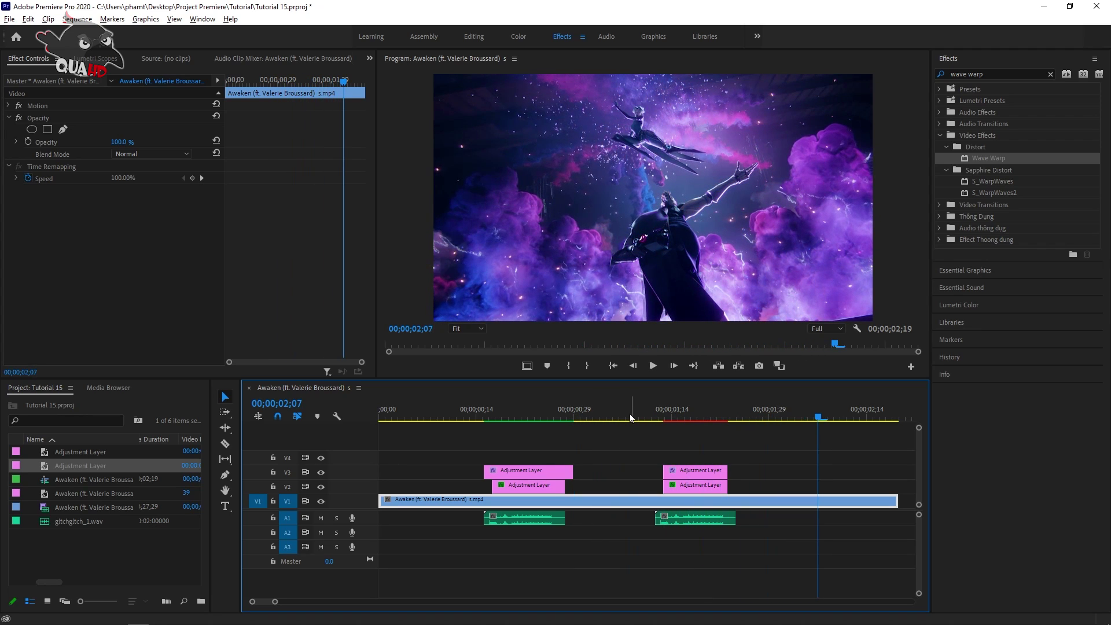
{"action": "left_click", "coordinate": [694, 417]}
{"action": "left_click", "coordinate": [692, 473]}
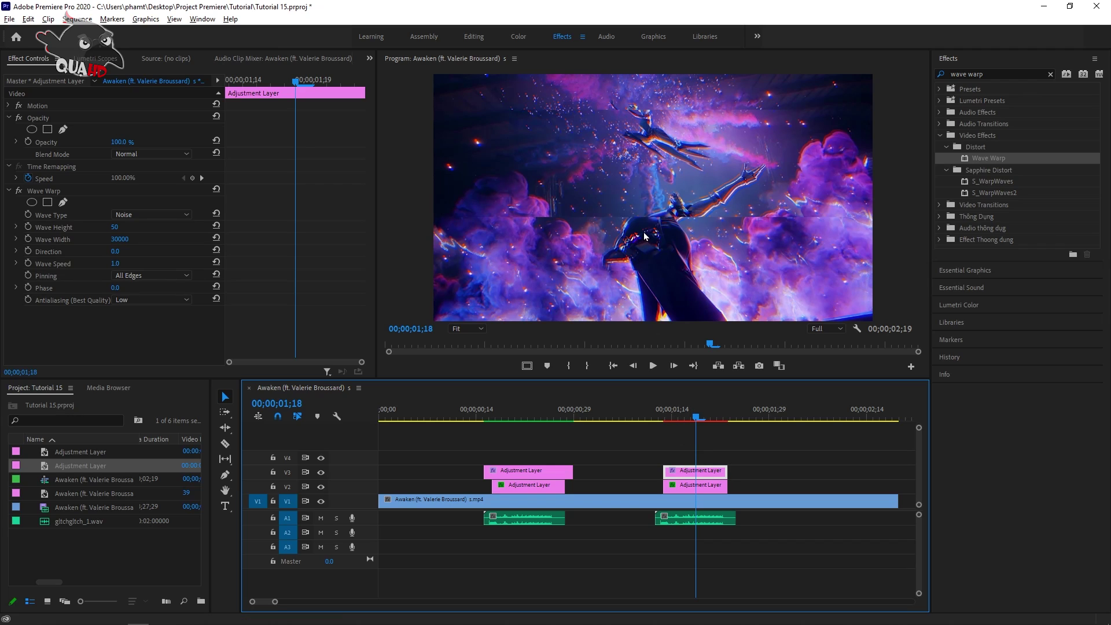
Set Wave Height to 10 and preview the result from about 00;29.
{"action": "left_click", "coordinate": [115, 226]}
{"action": "type", "text": "10"}
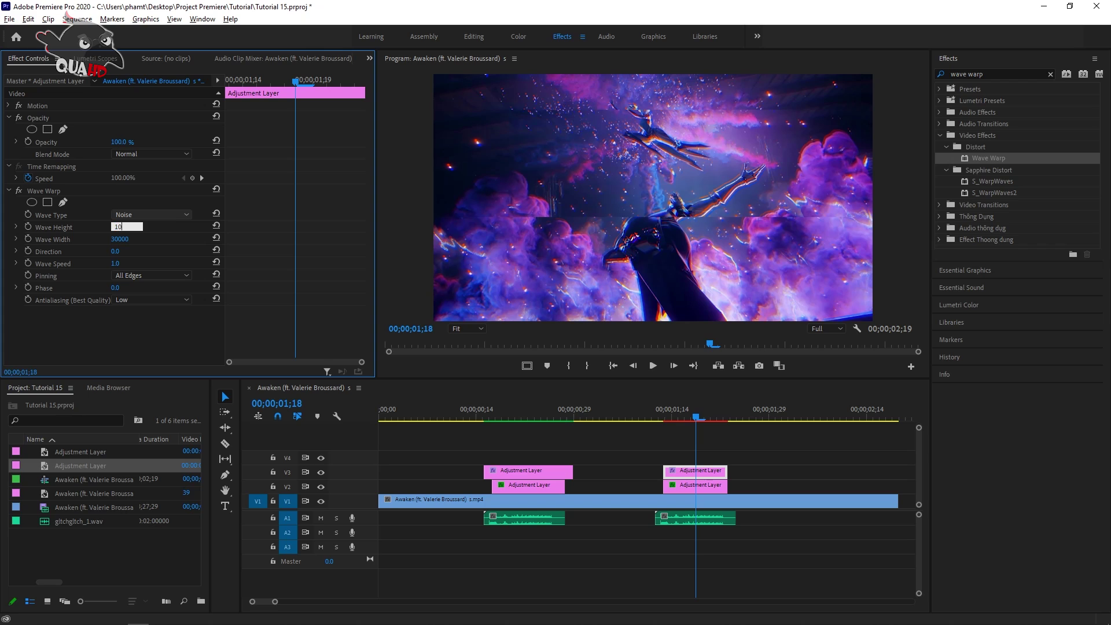
{"action": "key", "text": "Return"}
{"action": "left_click", "coordinate": [597, 412]}
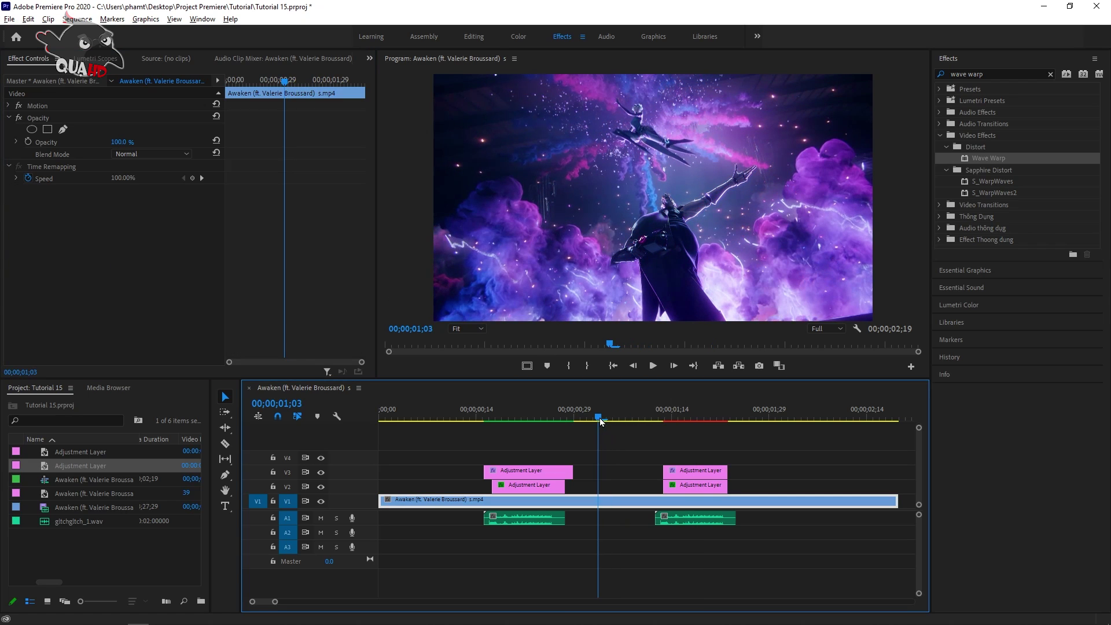
{"action": "key", "text": "space"}
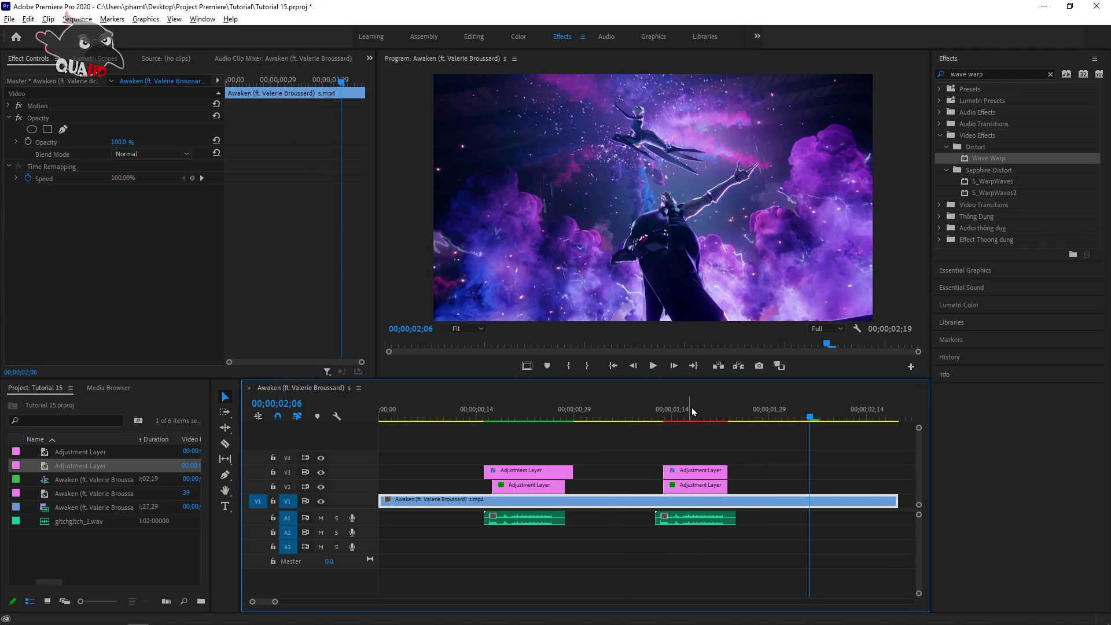
{"action": "key", "text": "space"}
Preview Wave Height at 100 from about 01;02, then start changing it to 500.
{"action": "left_click", "coordinate": [696, 473]}
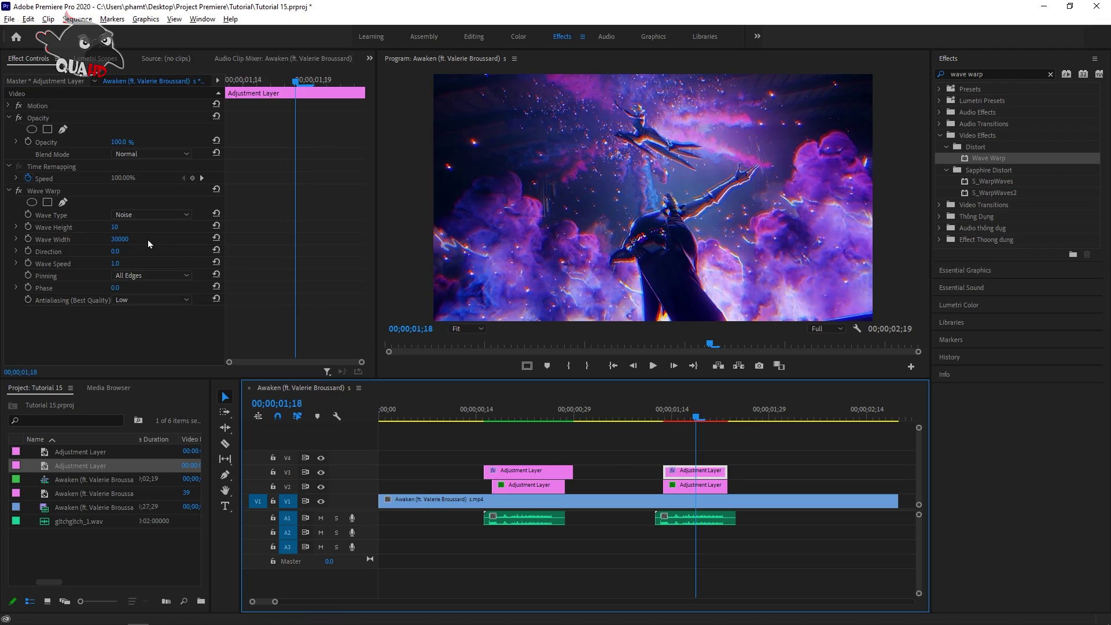
{"action": "left_click", "coordinate": [126, 226]}
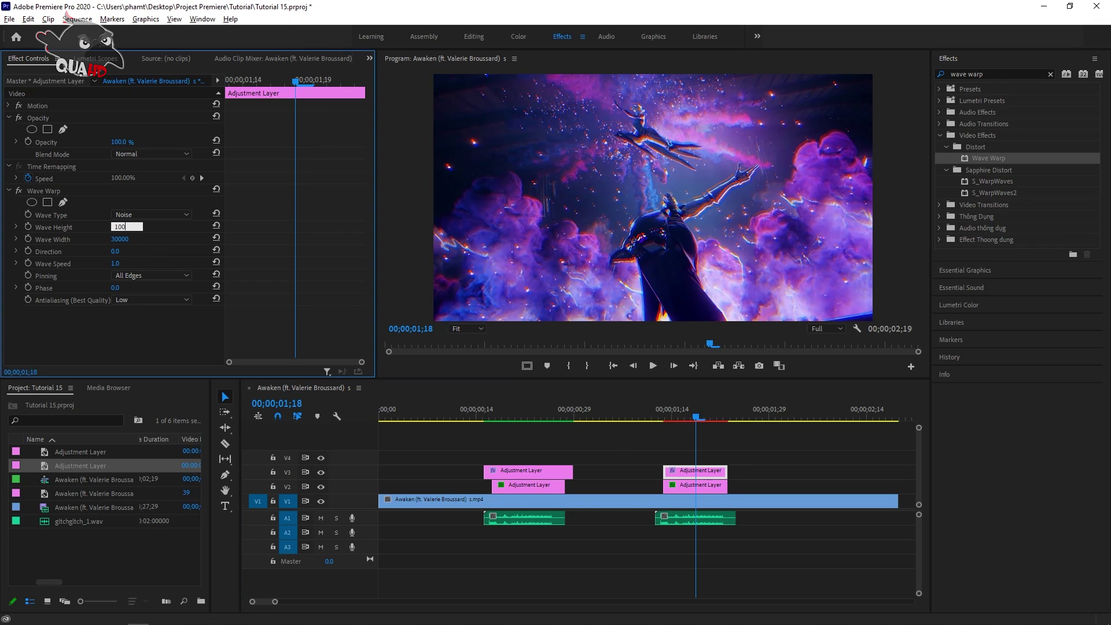
{"action": "left_click", "coordinate": [691, 501]}
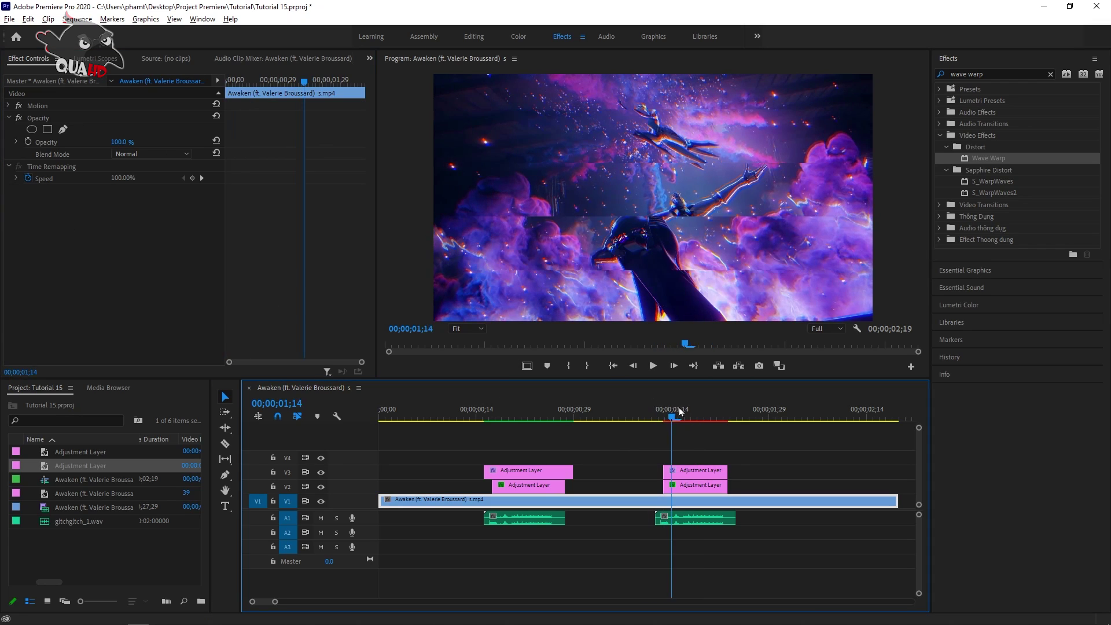
{"action": "left_click_drag", "start_coordinate": [701, 412], "coordinate": [587, 411]}
{"action": "key", "text": "space"}
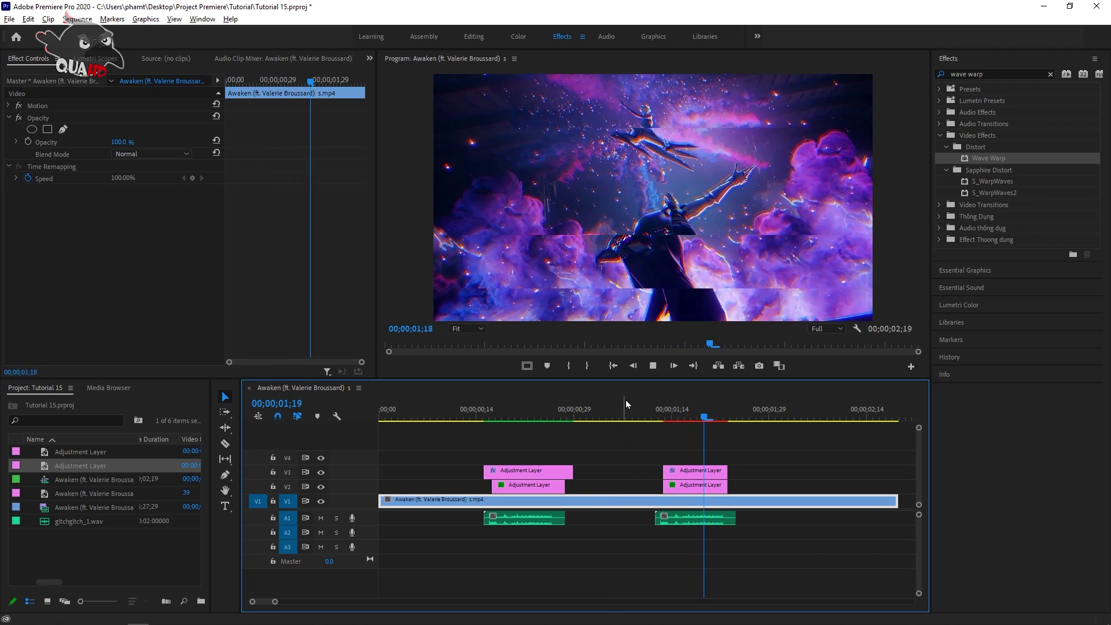
{"action": "left_click", "coordinate": [687, 411]}
{"action": "left_click", "coordinate": [697, 470]}
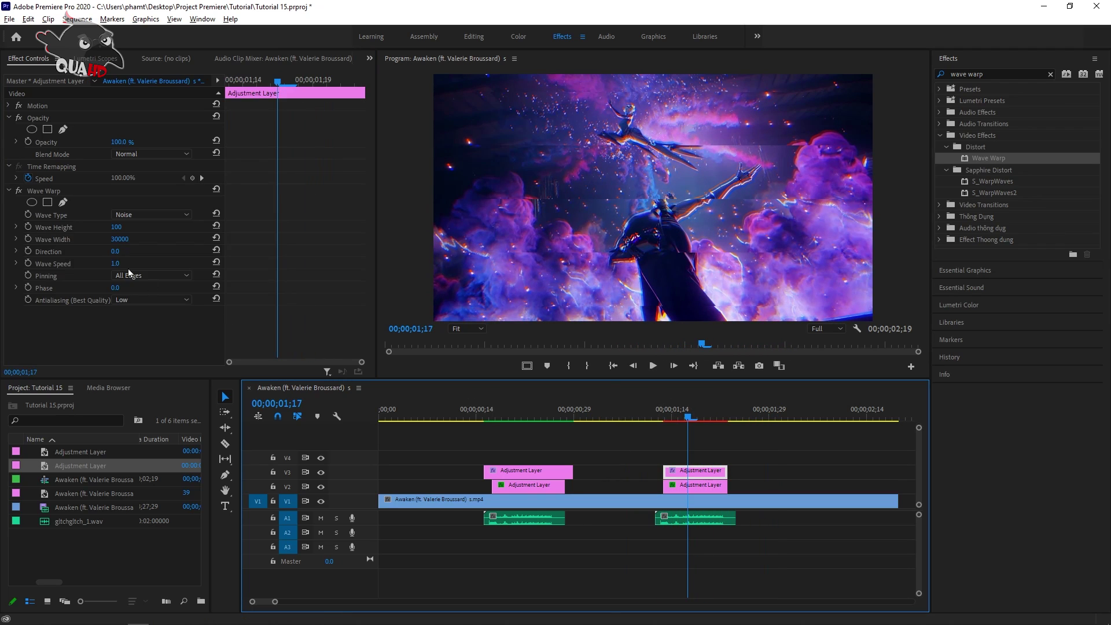
{"action": "left_click", "coordinate": [118, 228]}
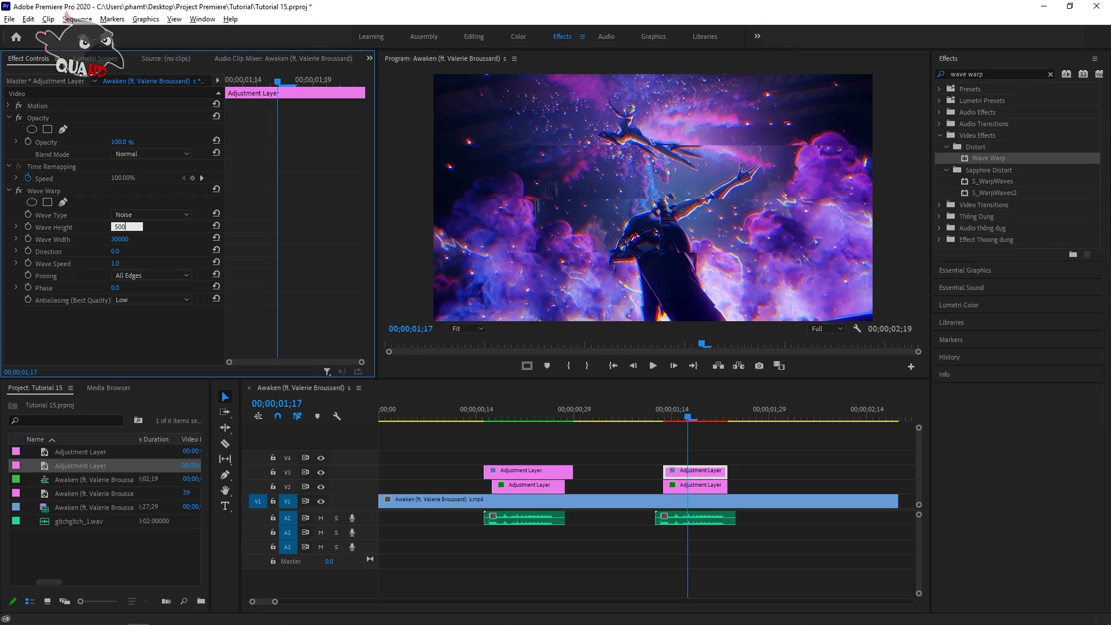
{"action": "left_click", "coordinate": [630, 408]}
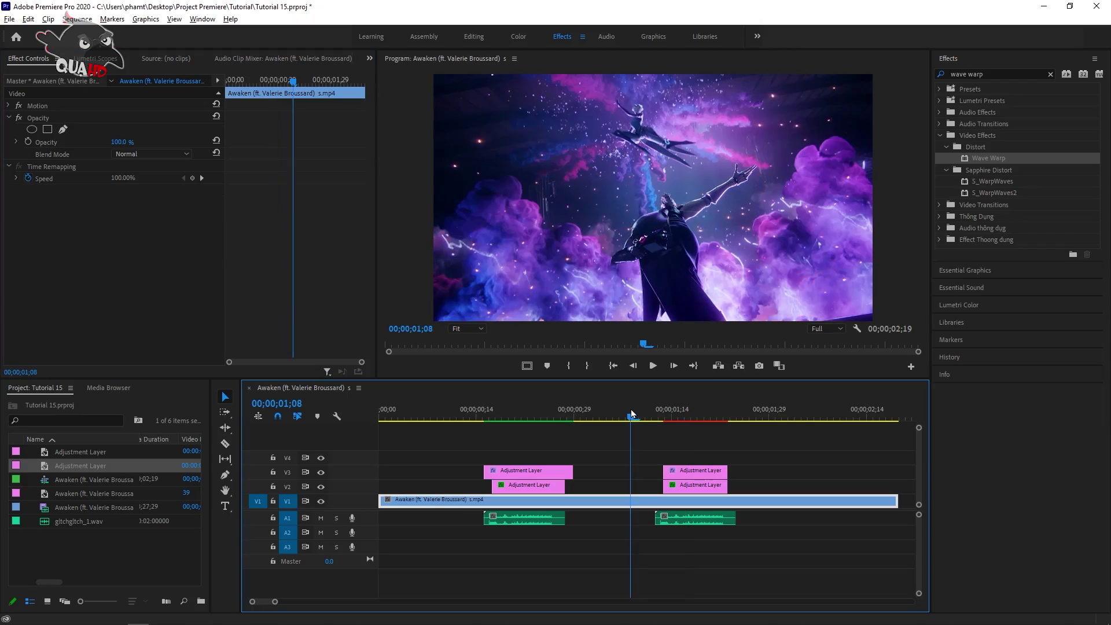
Play back the stronger glitch, then scrub the first second of Sequence 01's handbag footage.
{"action": "key", "text": "space"}
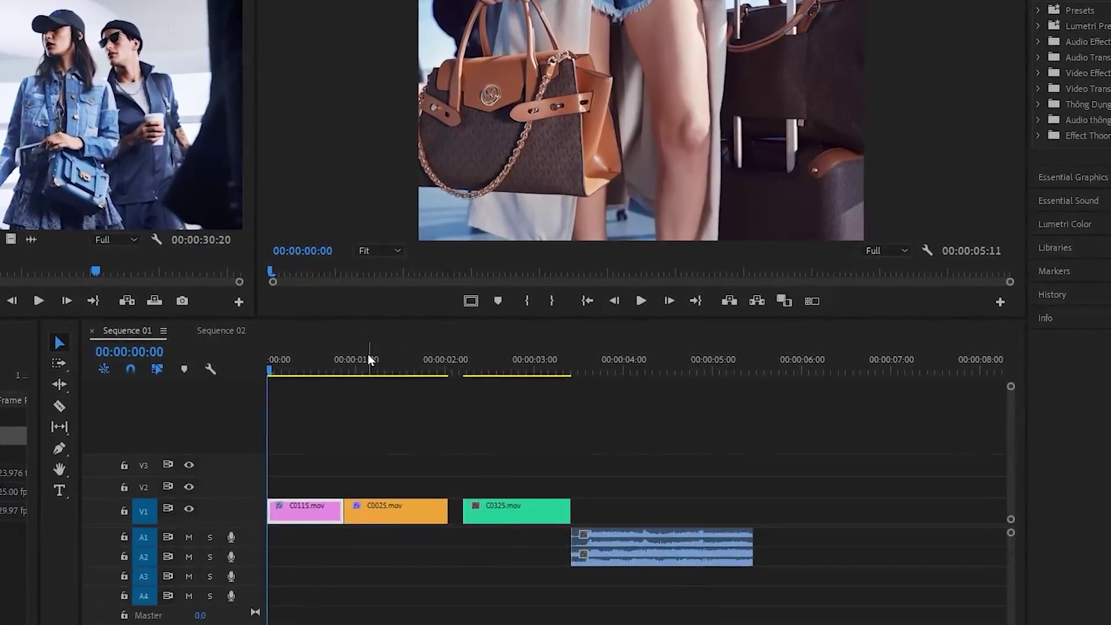
{"action": "left_click_drag", "start_coordinate": [282, 375], "coordinate": [396, 365]}
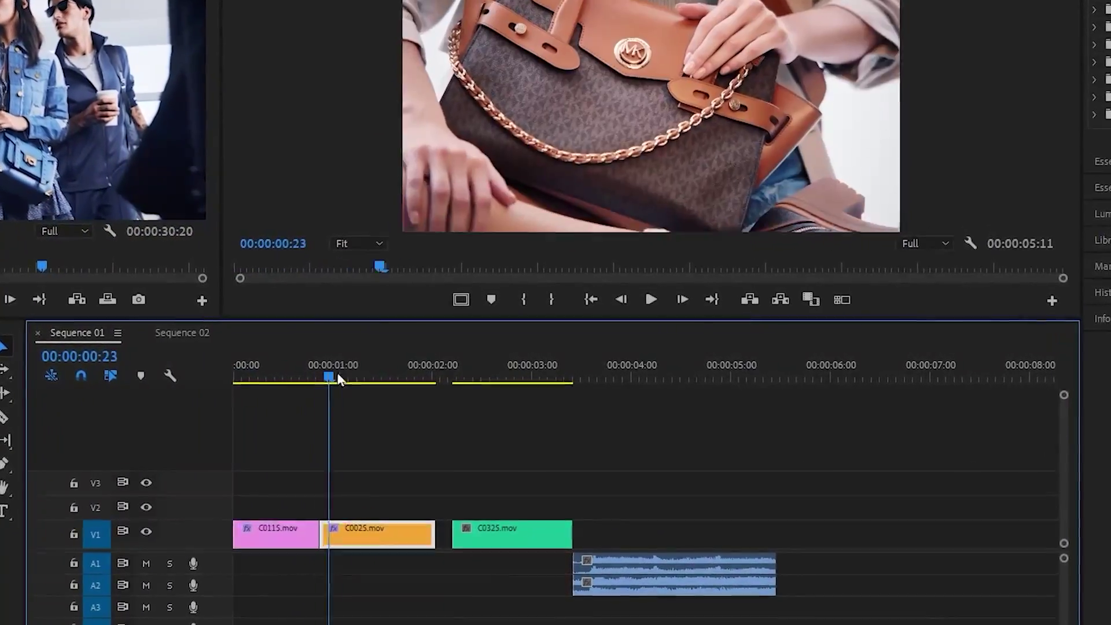